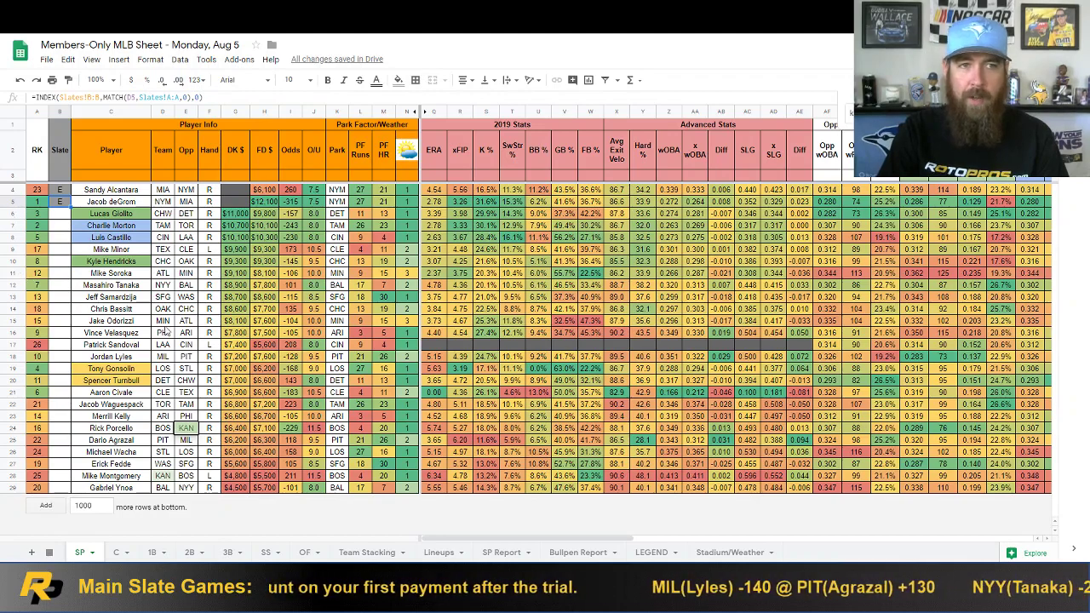
# Step: Examine Lucas Giolito's row across his pitching stats and his opponent's batting splits on the SP sheet
pyautogui.click(17, 213)
pyautogui.moveTo(619, 538); pyautogui.dragTo(724, 539)
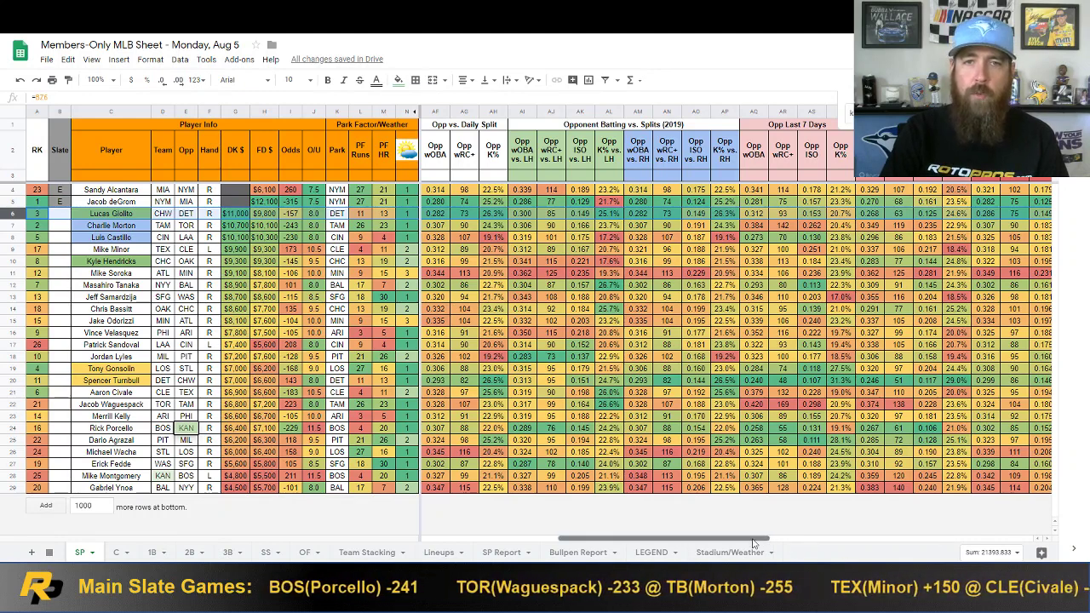
pyautogui.moveTo(766, 539); pyautogui.dragTo(627, 539)
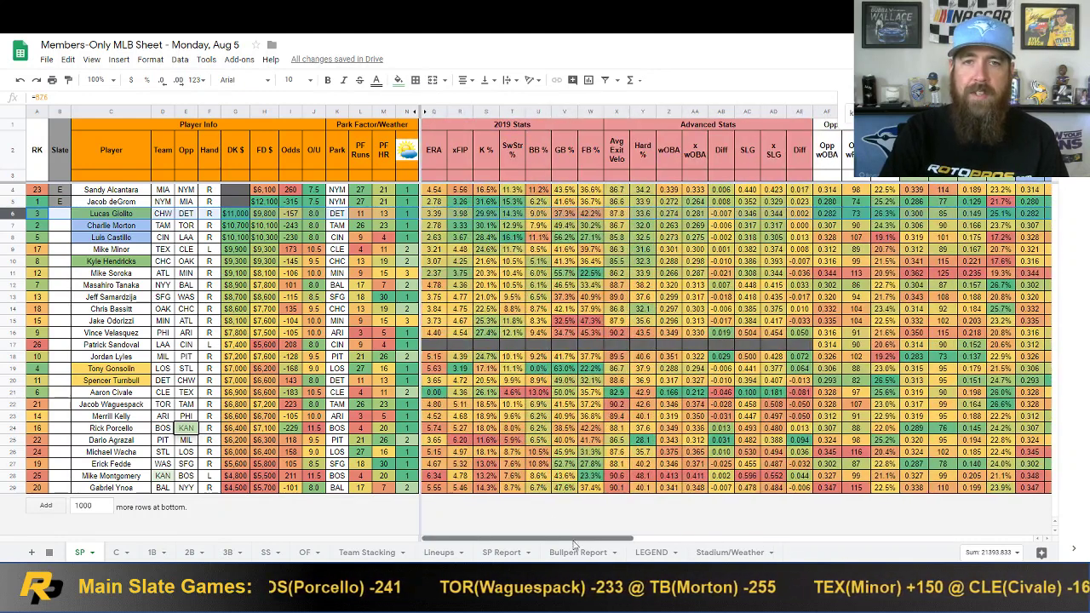
# Step: Review Charlie Morton's K% and xFIP, followed by his opponent's splits, last 7 days, last 14 days and season numbers
pyautogui.click(484, 226)
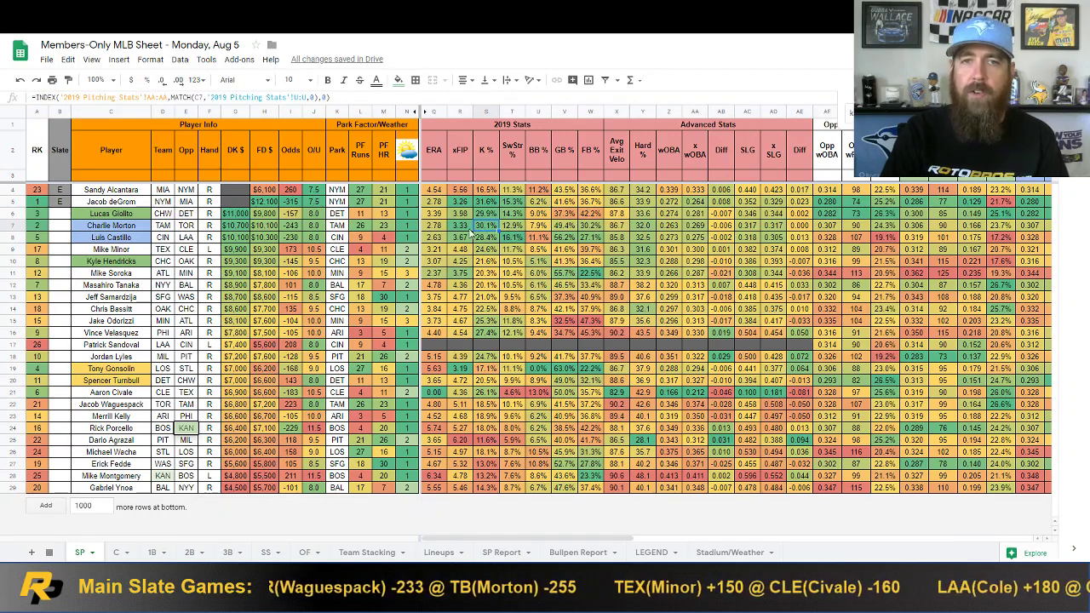
pyautogui.click(460, 226)
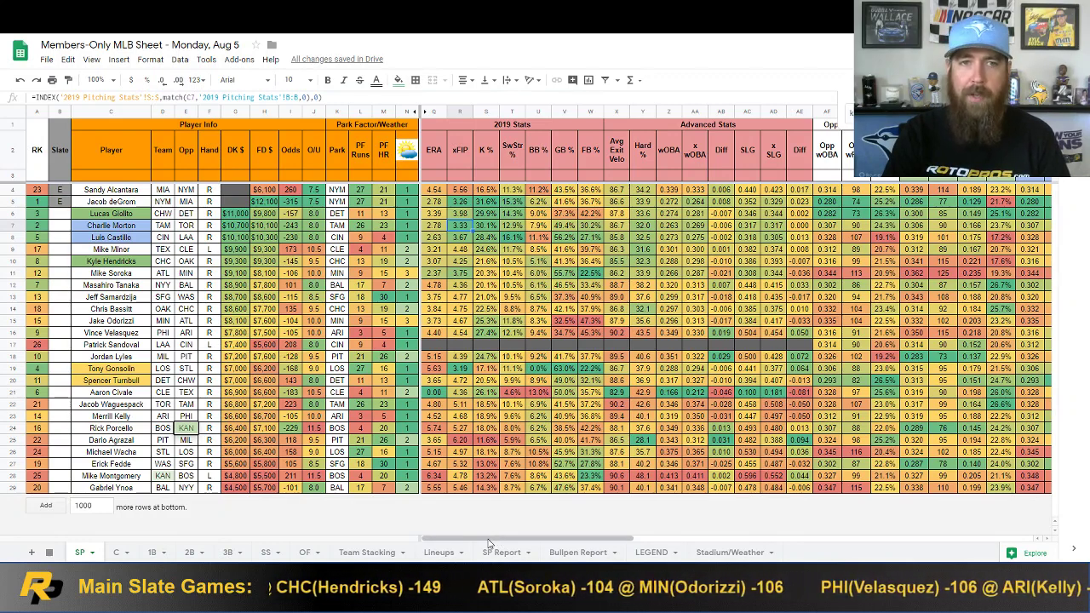
pyautogui.moveTo(493, 543); pyautogui.dragTo(627, 542)
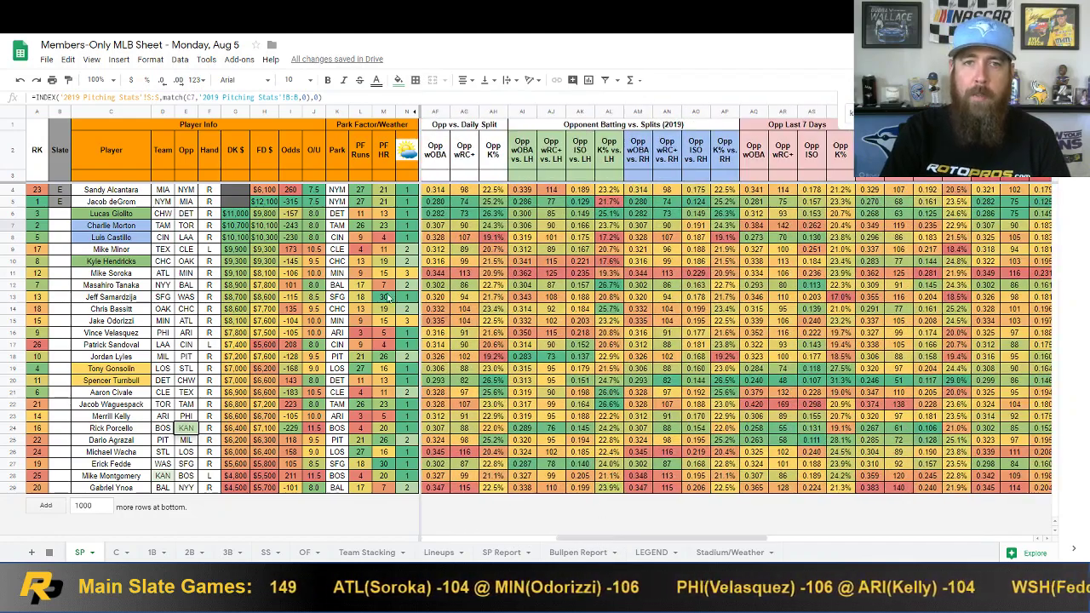
pyautogui.click(7, 226)
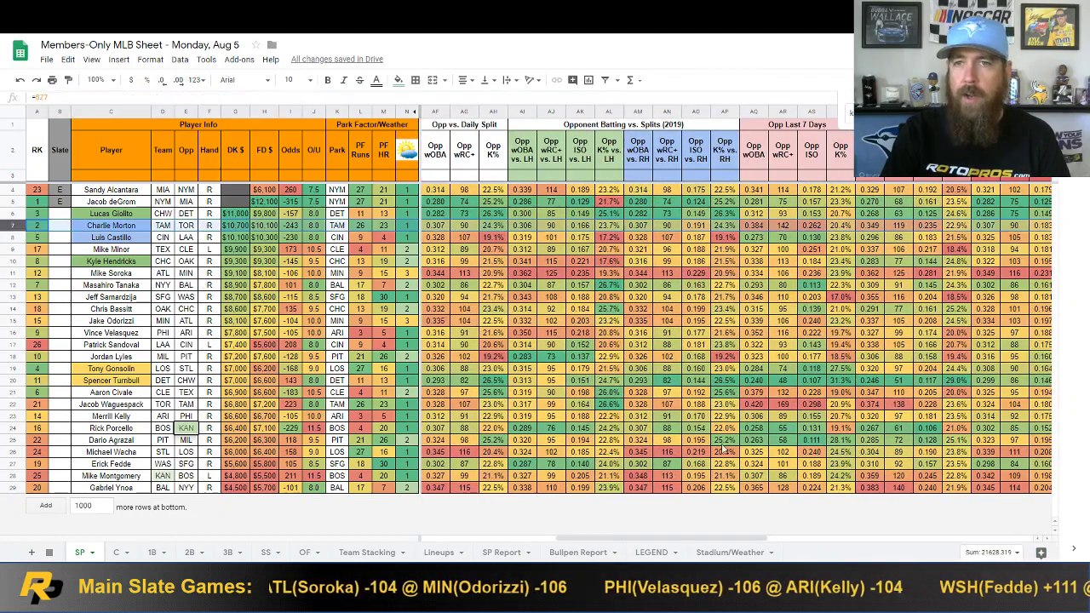
pyautogui.moveTo(610, 539); pyautogui.dragTo(684, 533)
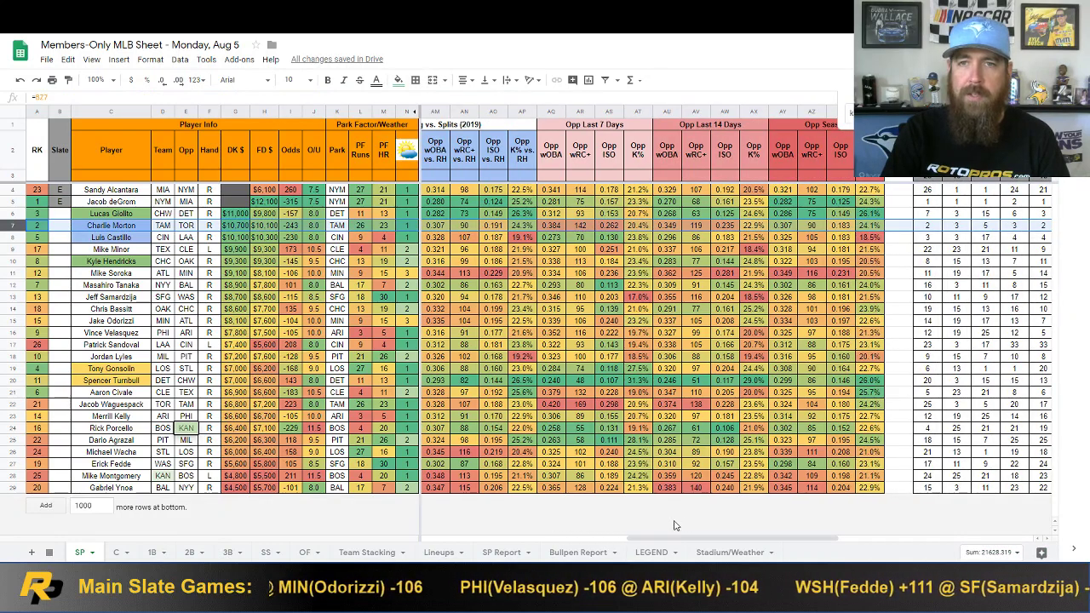
pyautogui.moveTo(676, 539); pyautogui.dragTo(703, 539)
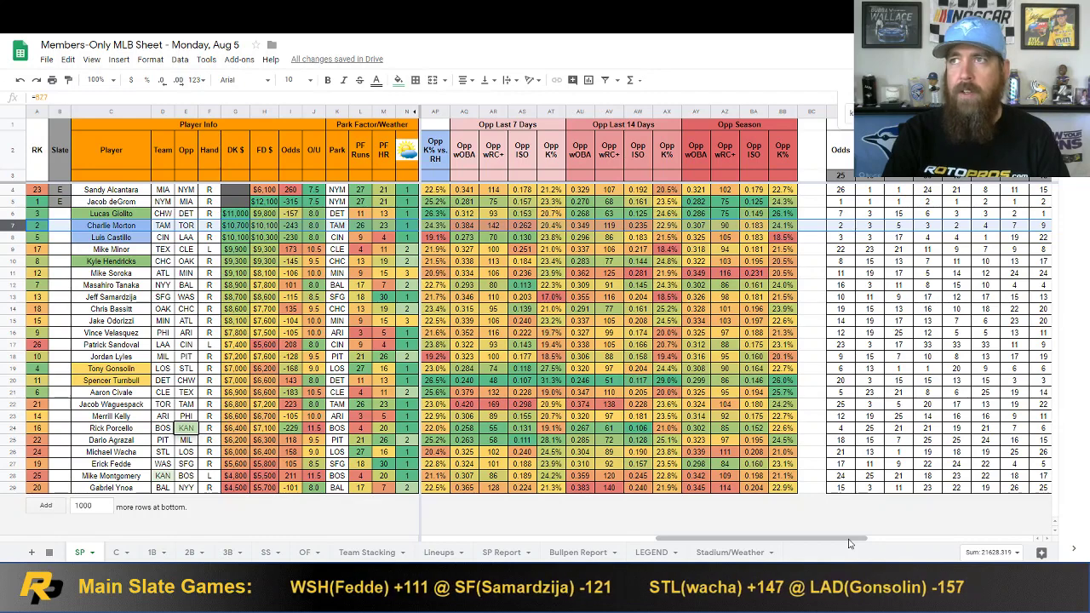
# Step: Review Luis Castillo's swinging-strike and walk rates along with his opponent's daily splits and recent batting numbers
pyautogui.moveTo(849, 544); pyautogui.dragTo(587, 542)
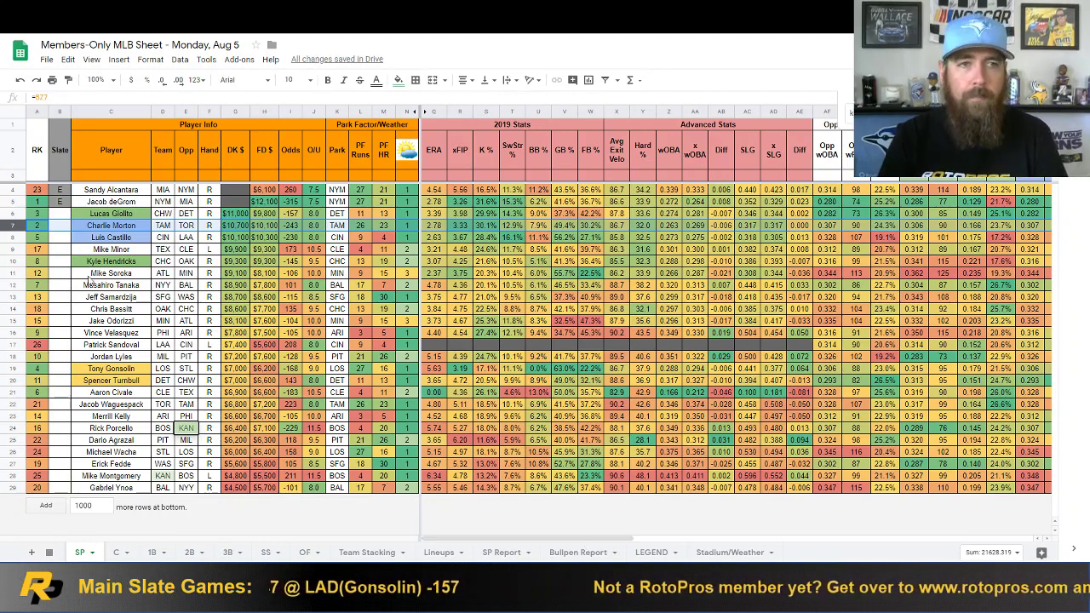
pyautogui.click(7, 239)
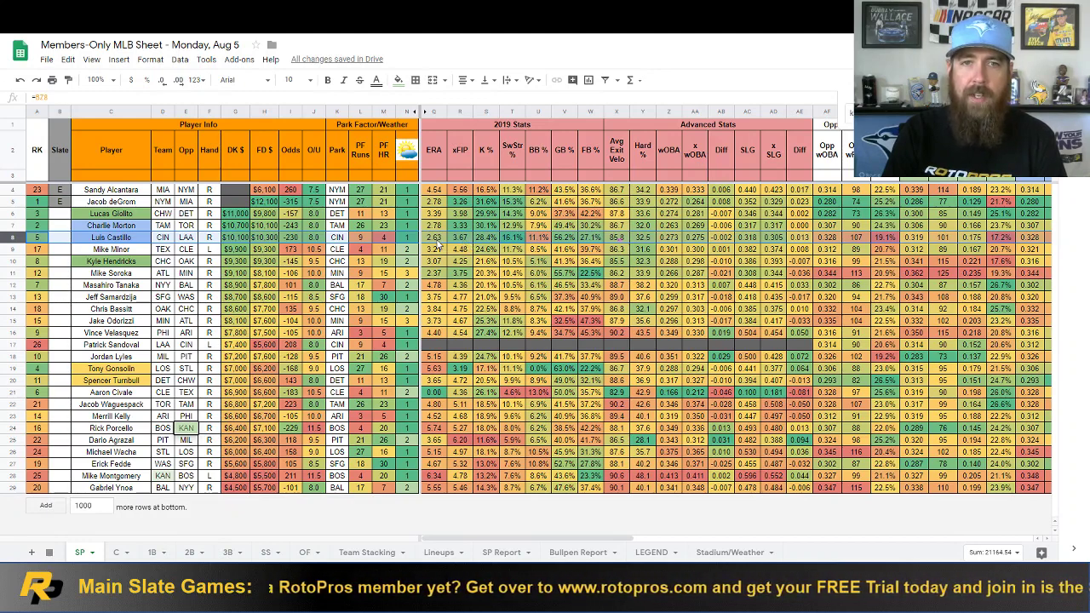
pyautogui.click(515, 240)
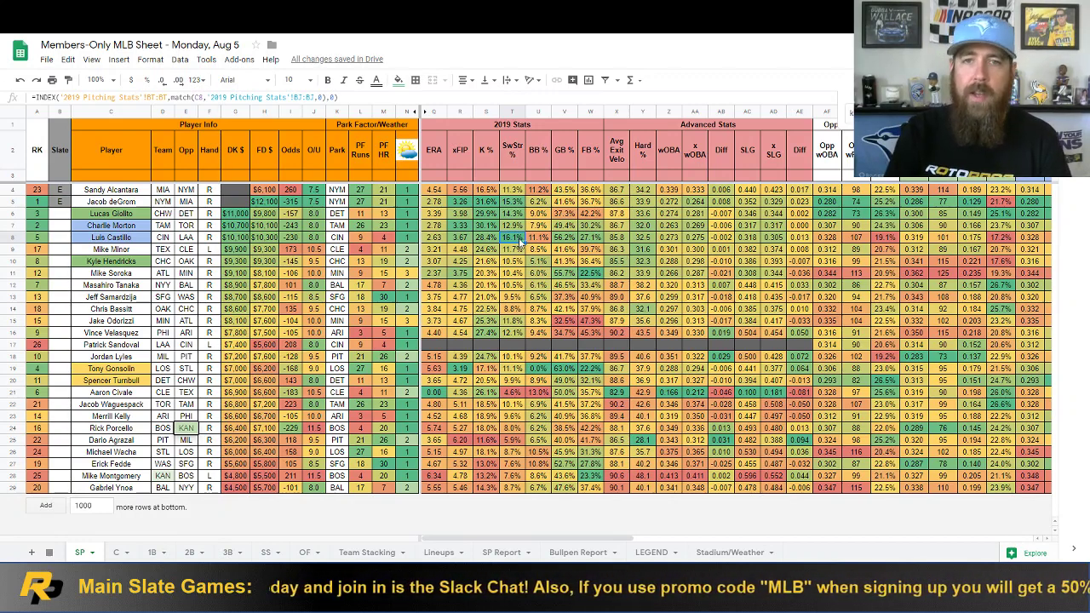
pyautogui.click(539, 240)
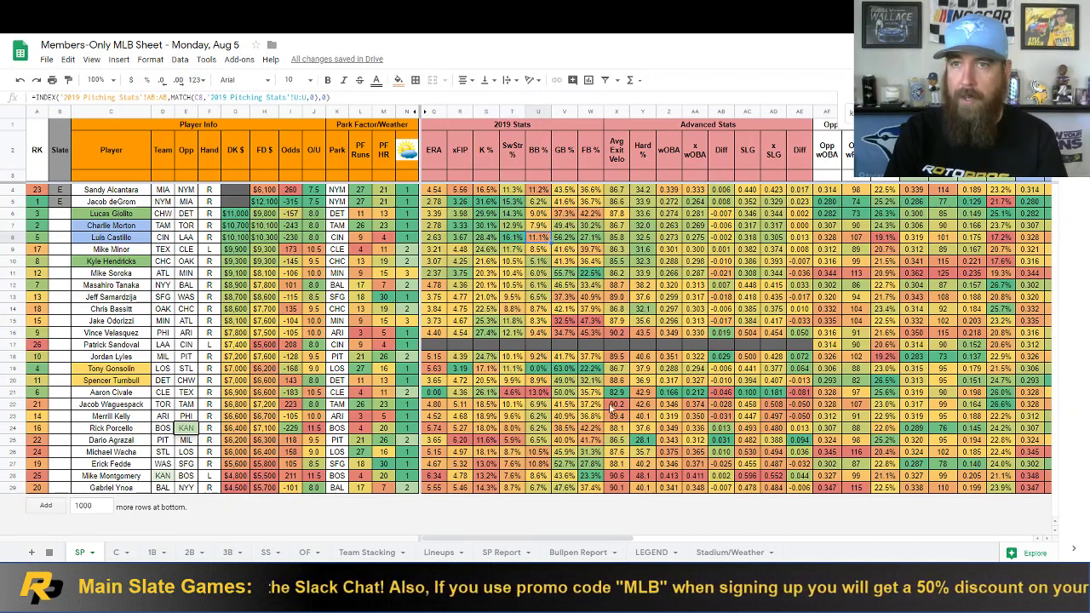
pyautogui.moveTo(596, 539); pyautogui.dragTo(734, 540)
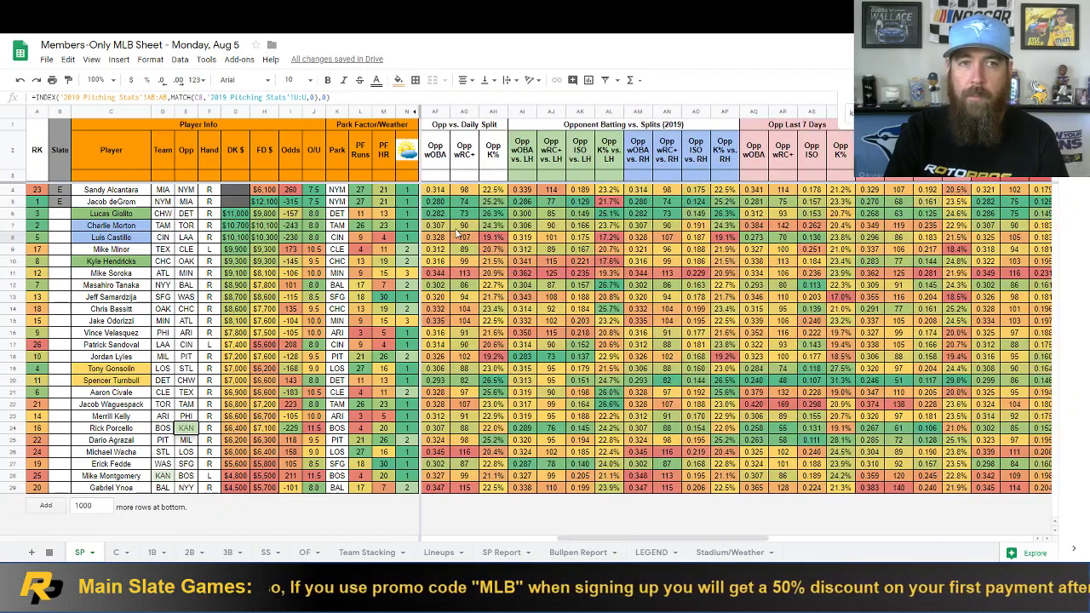
pyautogui.click(17, 240)
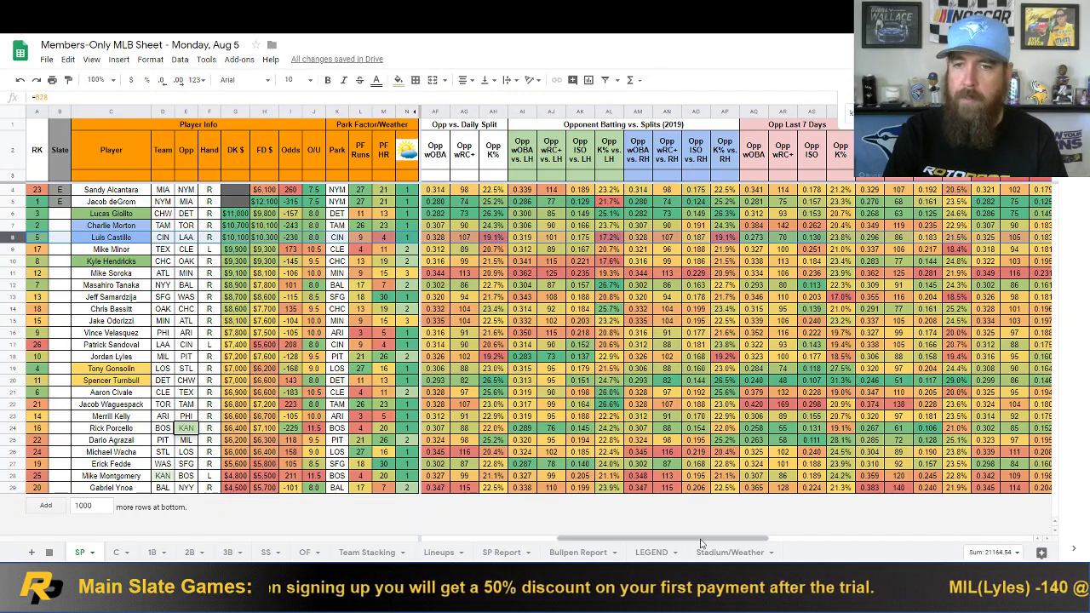
pyautogui.moveTo(701, 544); pyautogui.dragTo(806, 543)
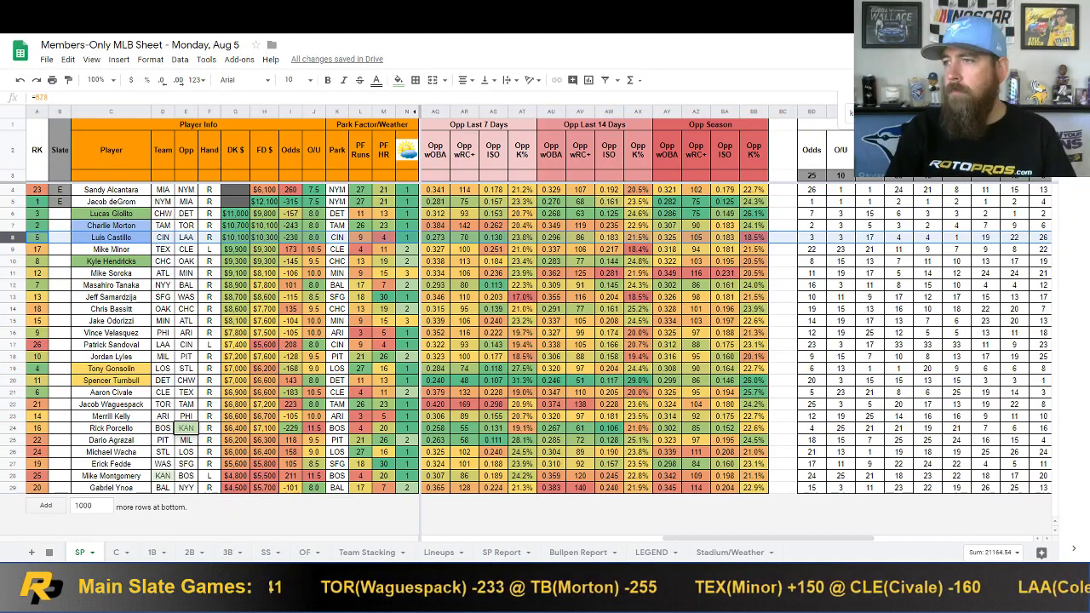
# Step: Examine Kyle Hendricks's 2019 and advanced stats, focusing on his walk rate, hard-hit rate and average exit velocity
pyautogui.click(13, 260)
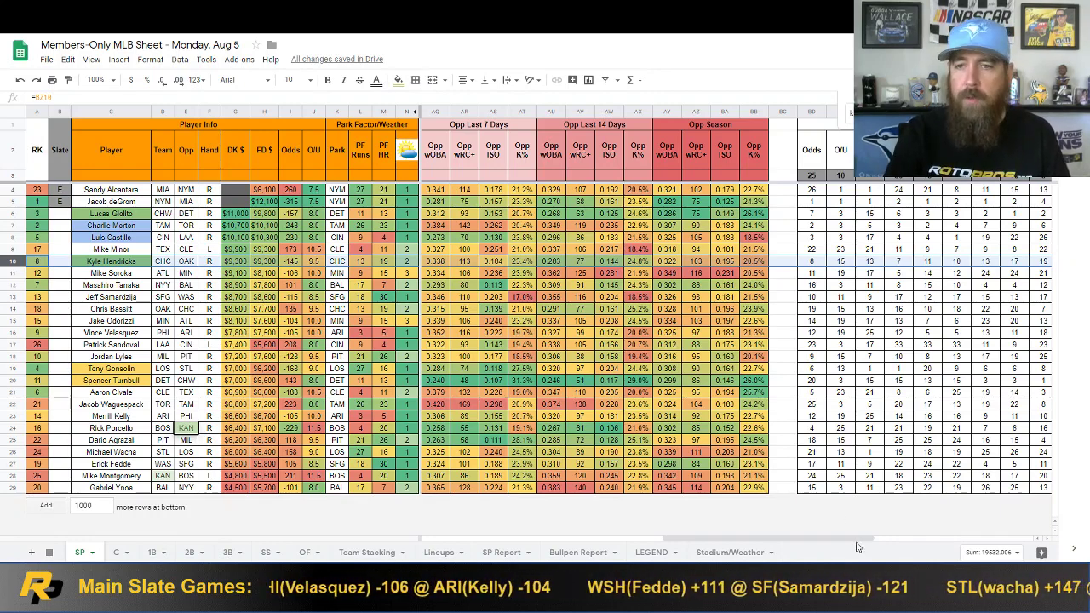
pyautogui.moveTo(823, 539); pyautogui.dragTo(585, 539)
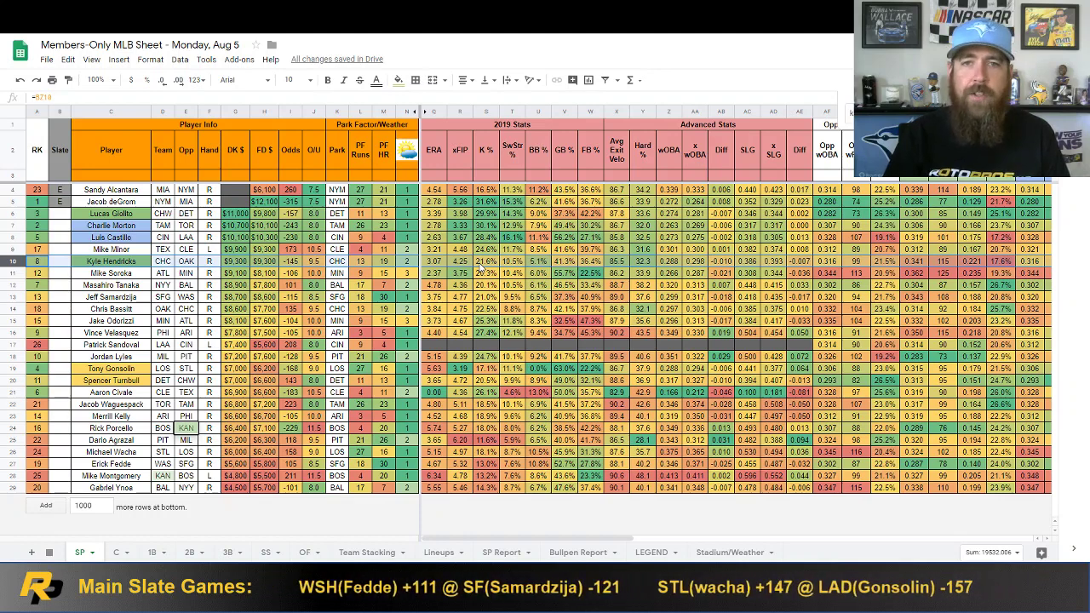
pyautogui.click(548, 262)
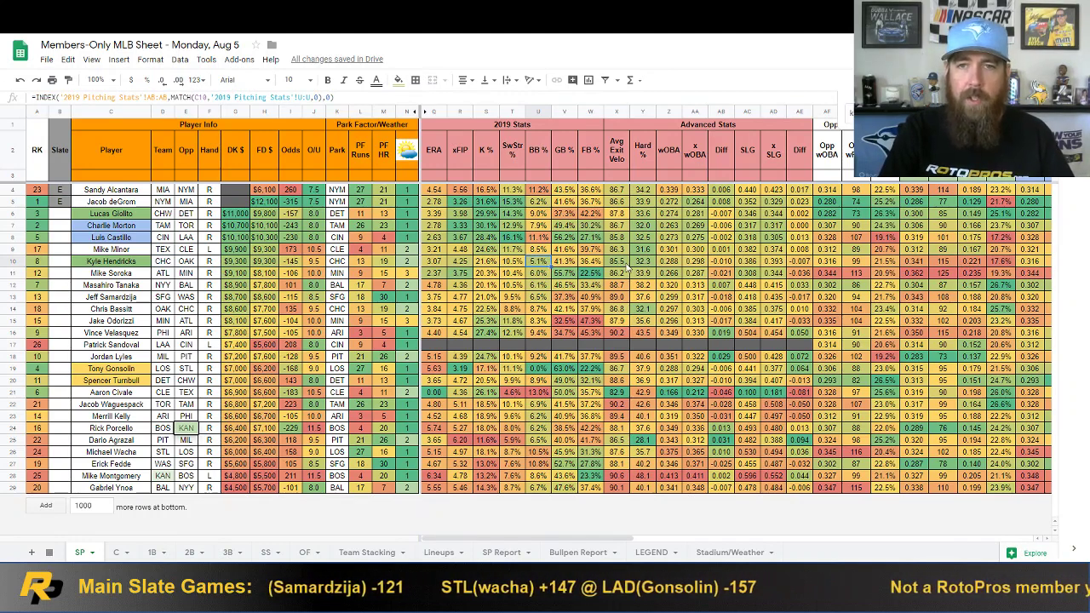
pyautogui.click(643, 262)
pyautogui.click(622, 262)
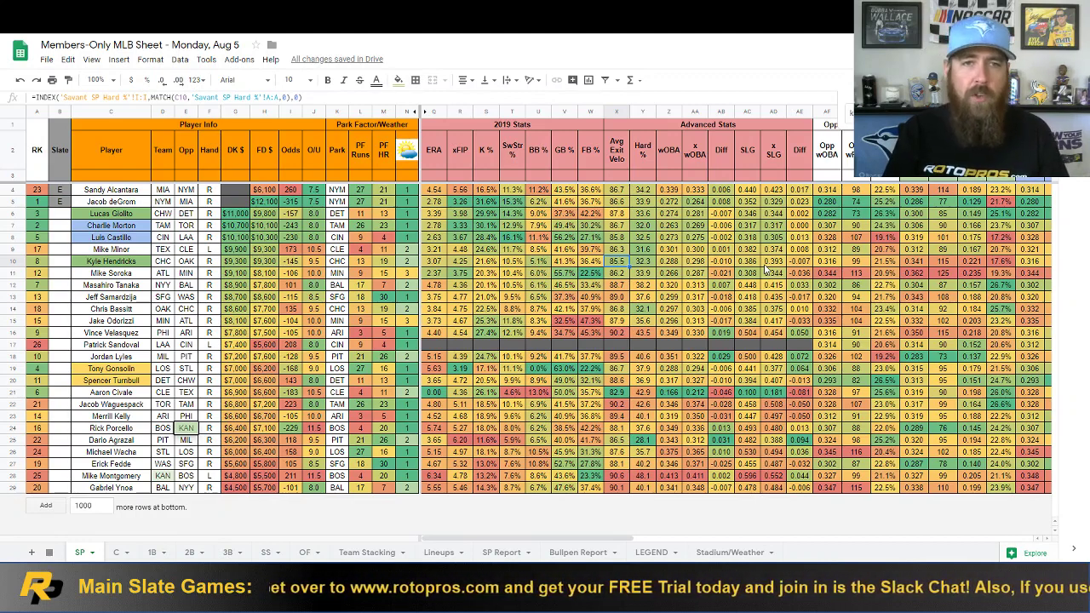
# Step: Check Kyle Hendricks's matchup in the opponent batting splits and the last 7 days, last 14 days and season columns
pyautogui.click(15, 261)
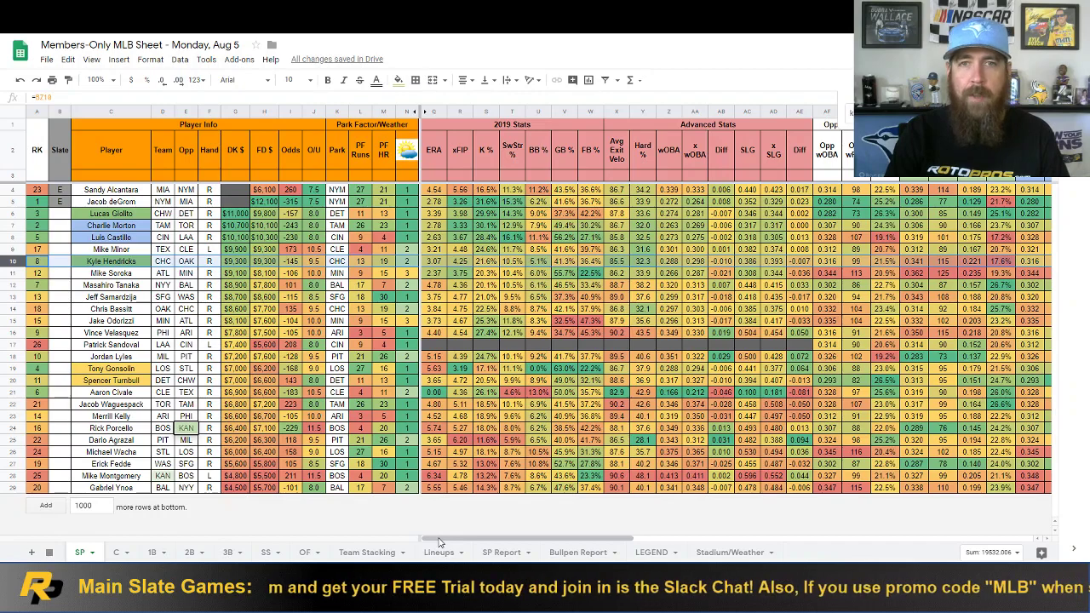
pyautogui.moveTo(440, 543); pyautogui.dragTo(575, 551)
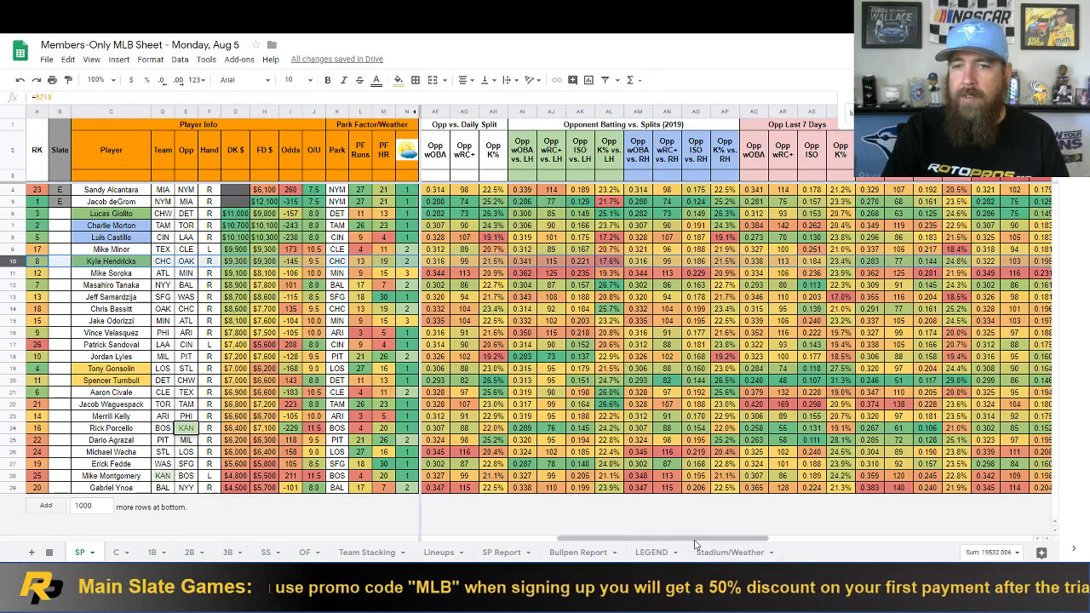
pyautogui.hscroll(5, 721, 541)
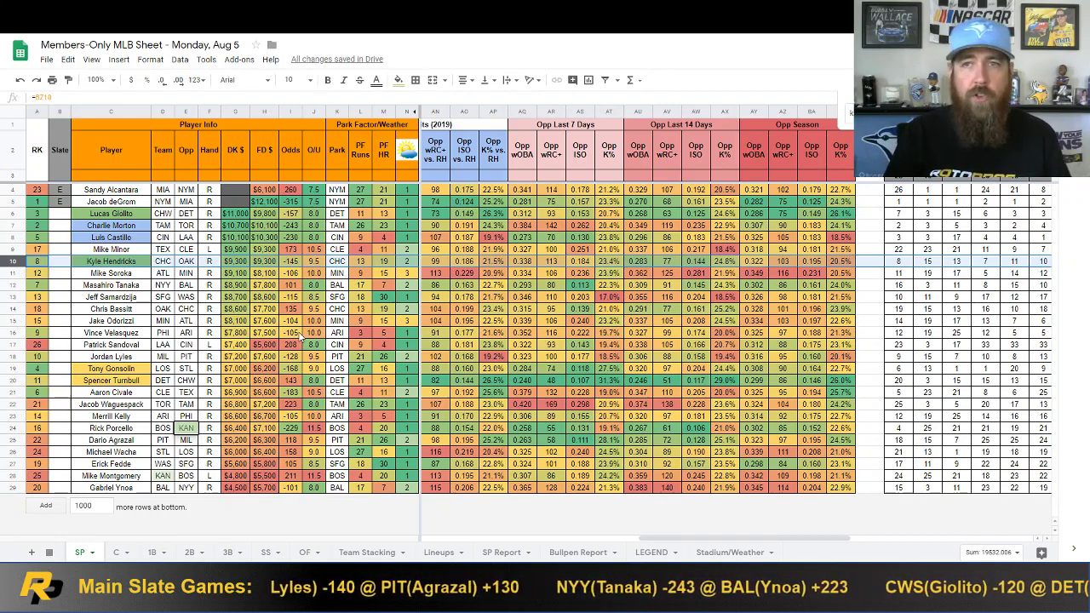
pyautogui.moveTo(842, 540); pyautogui.dragTo(588, 543)
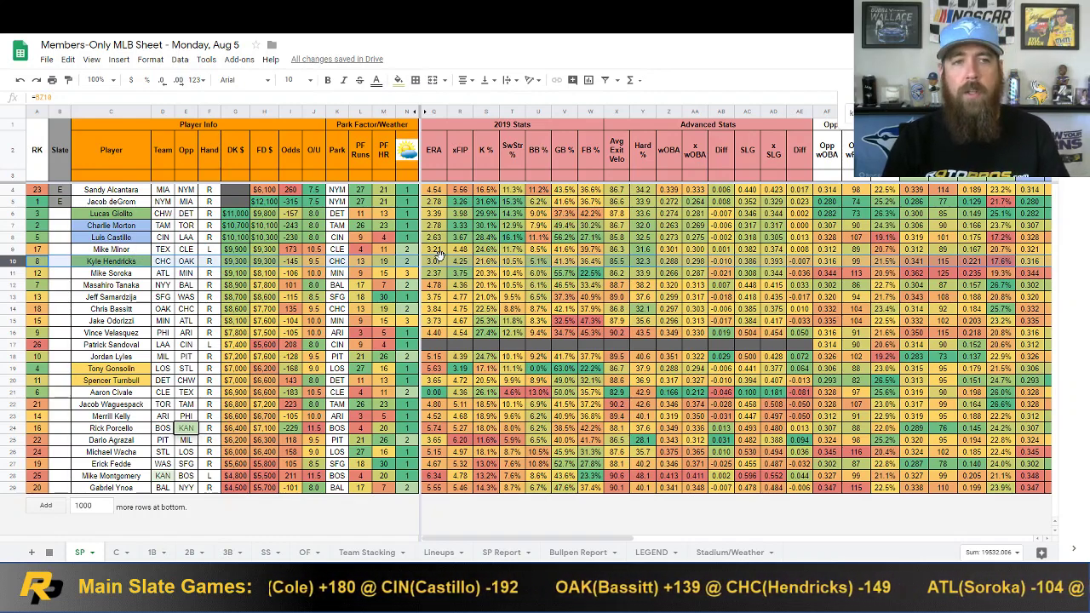
# Step: Check Mike Soroka's row and fill Masahiro Tanaka's name cell with the blue used for Morton and Castillo
pyautogui.click(6, 272)
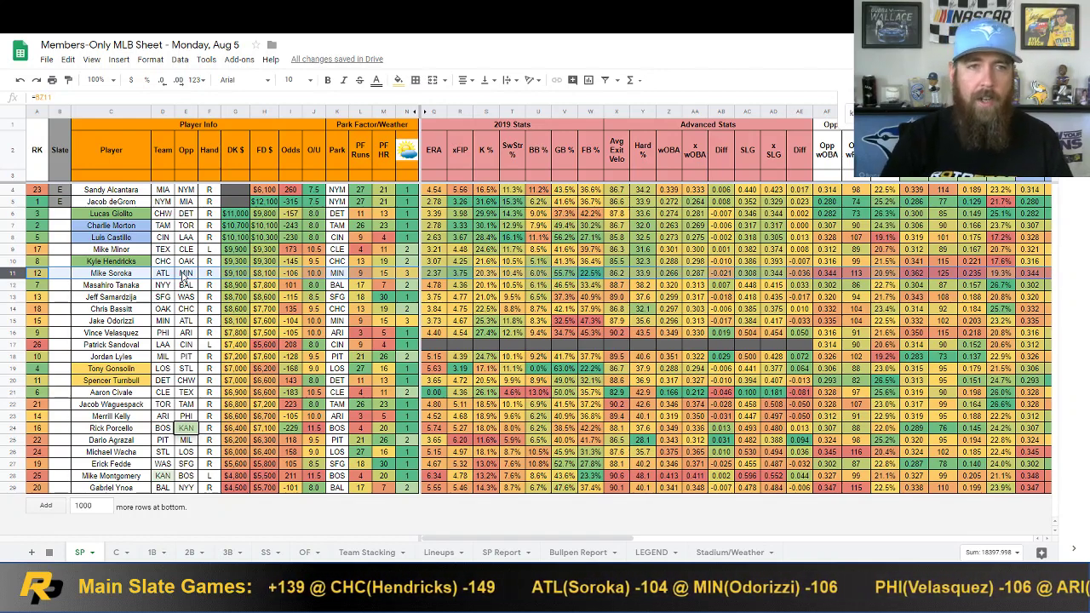
pyautogui.click(136, 286)
pyautogui.click(398, 79)
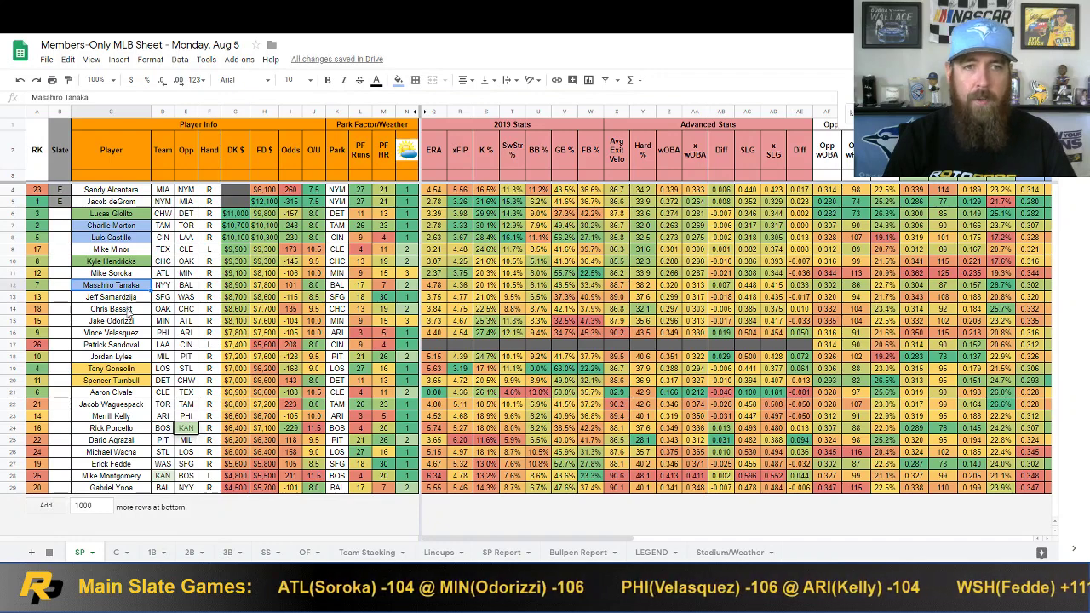
# Step: Review the rows of Vince Velasquez and Tony Gonsolin, including Gonsolin's opponent batting splits
pyautogui.click(12, 333)
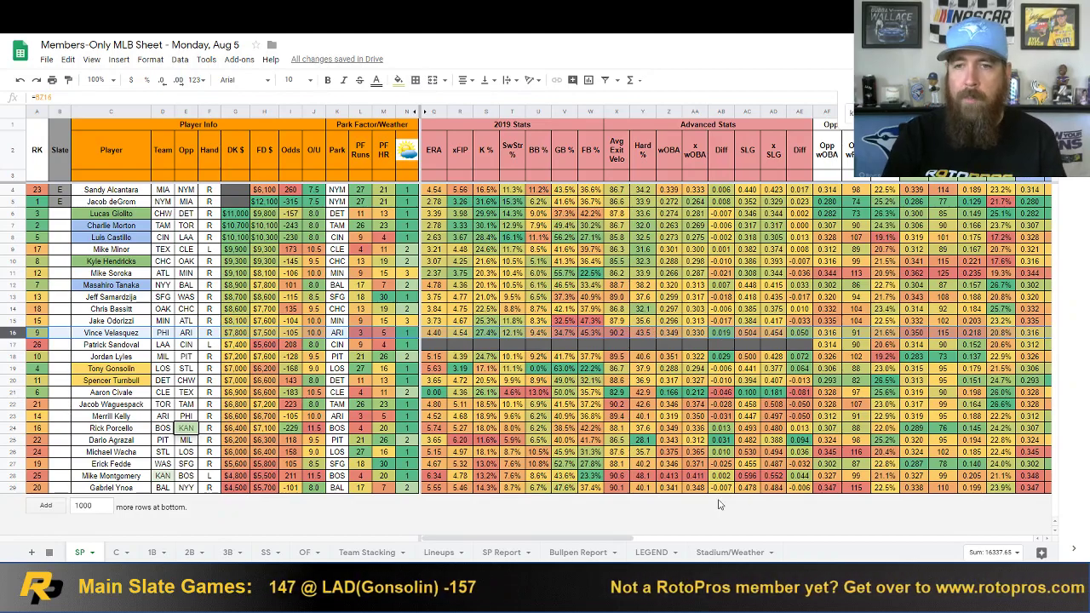
pyautogui.moveTo(619, 541)
pyautogui.mouseDown()
pyautogui.moveTo(776, 542)
pyautogui.moveTo(619, 542)
pyautogui.mouseUp()
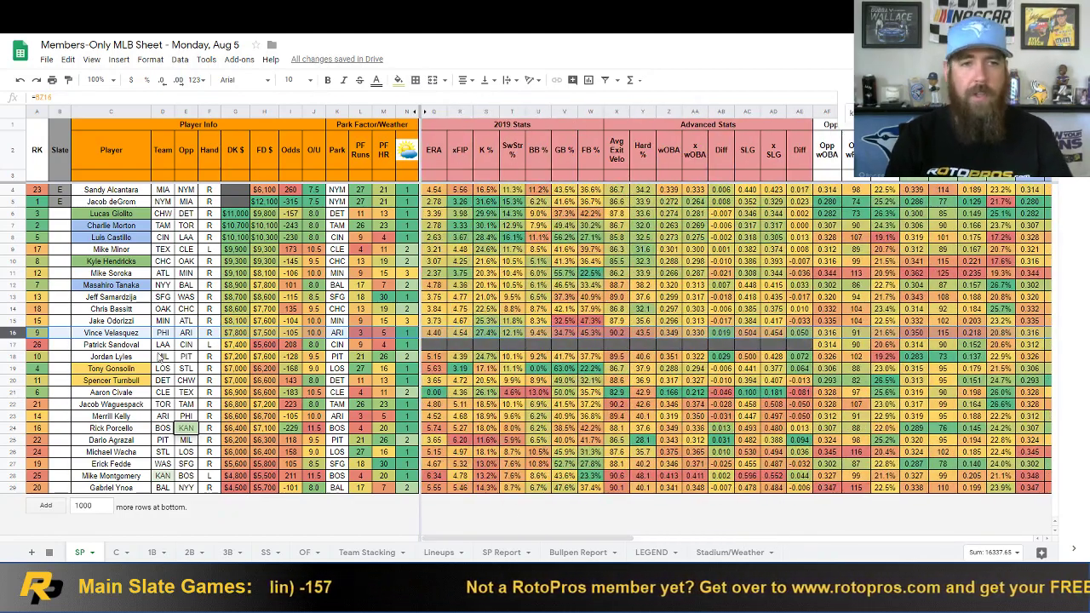
pyautogui.click(14, 368)
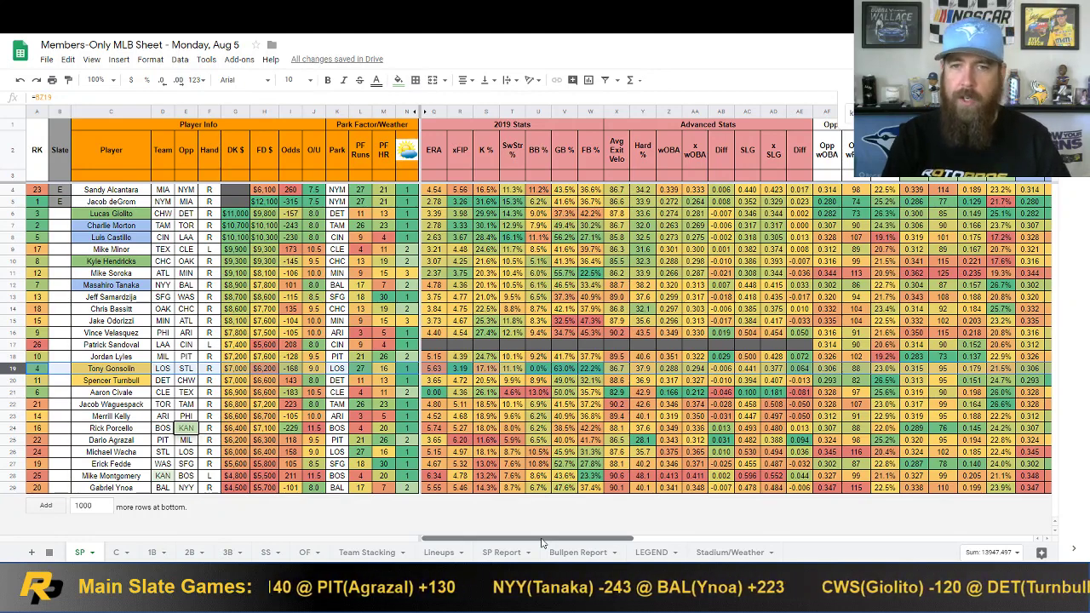
pyautogui.moveTo(542, 542); pyautogui.dragTo(674, 540)
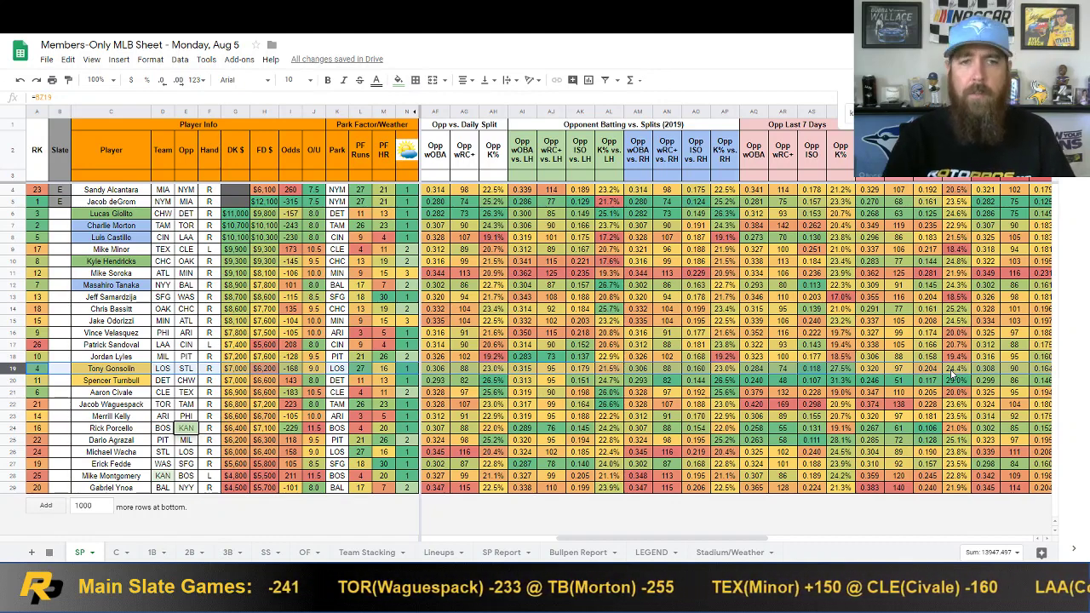
# Step: Compare Spencer Turnbull's pitching stats with his opponent's splits and last 7 days, last 14 days and season numbers
pyautogui.click(8, 379)
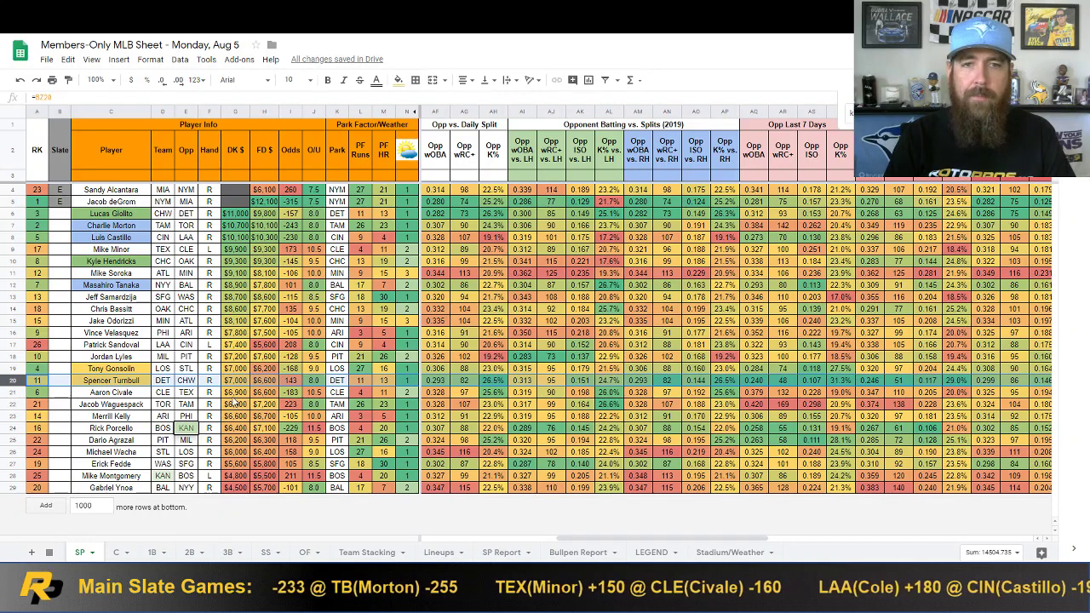
pyautogui.moveTo(746, 540); pyautogui.dragTo(611, 541)
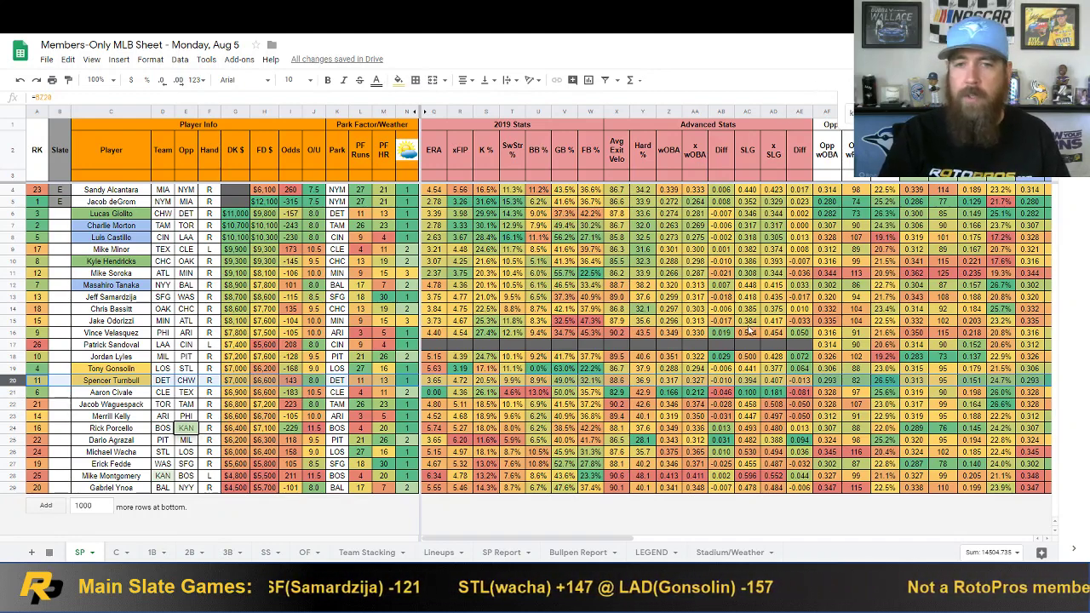
pyautogui.moveTo(477, 540); pyautogui.dragTo(717, 542)
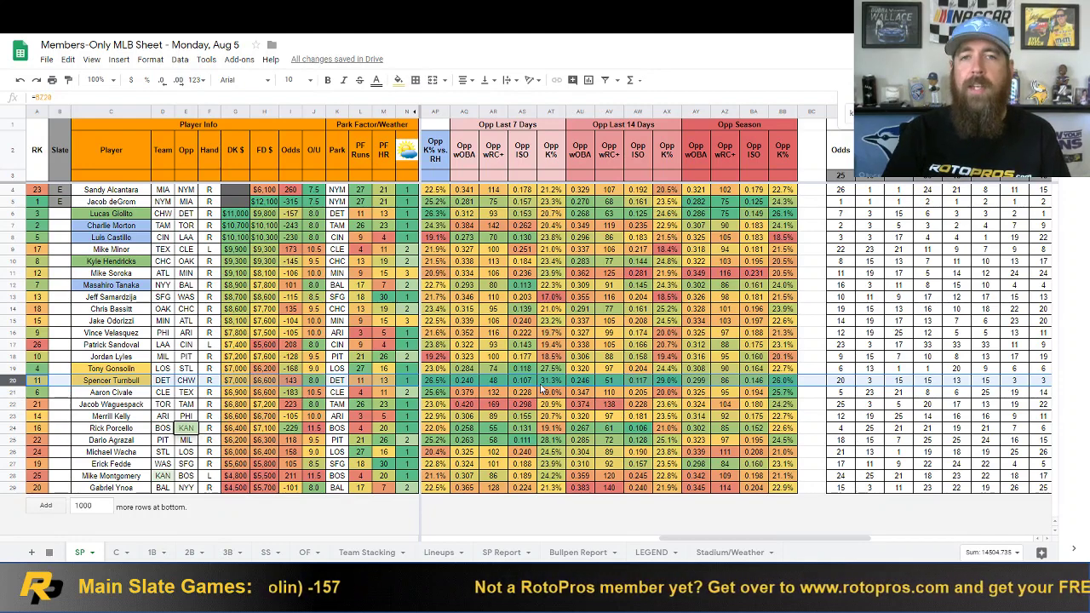
pyautogui.moveTo(858, 539); pyautogui.dragTo(579, 543)
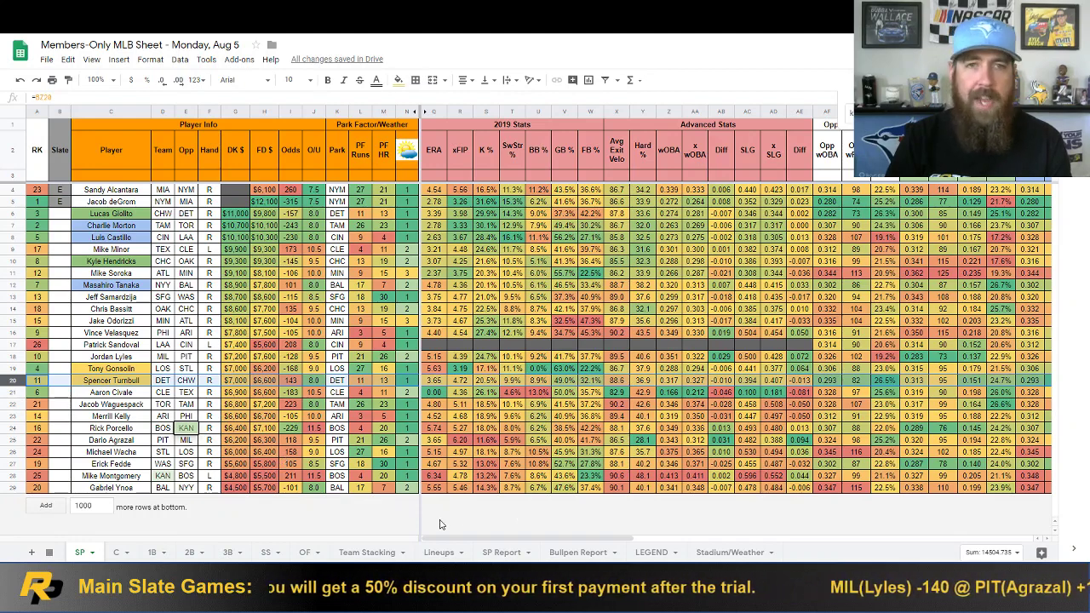
# Step: Open the Team Stacking sheet and examine the KAN and LOS team rows
pyautogui.click(367, 552)
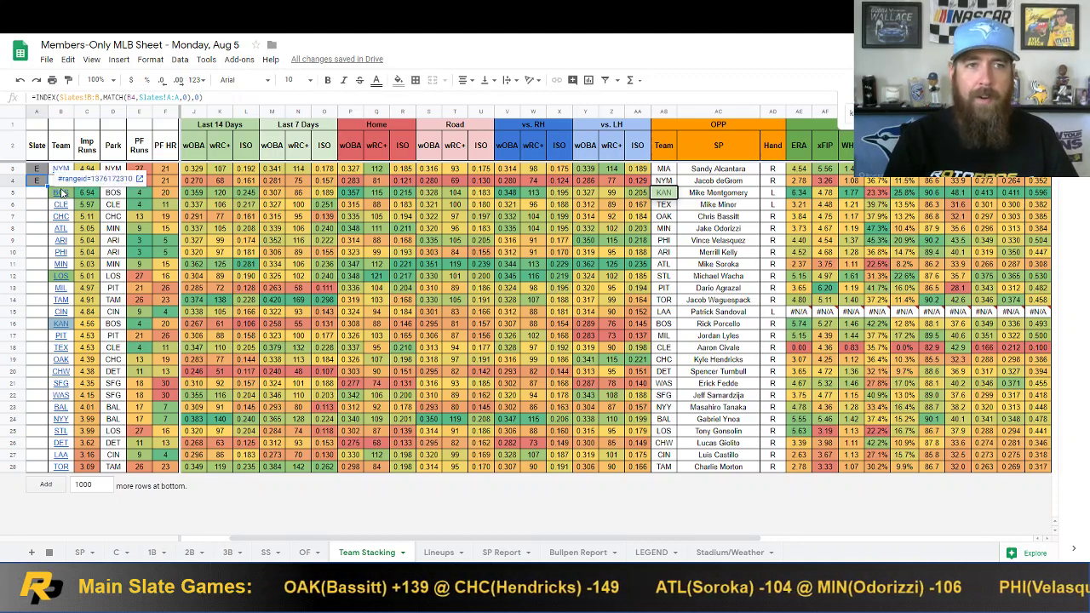
pyautogui.click(13, 324)
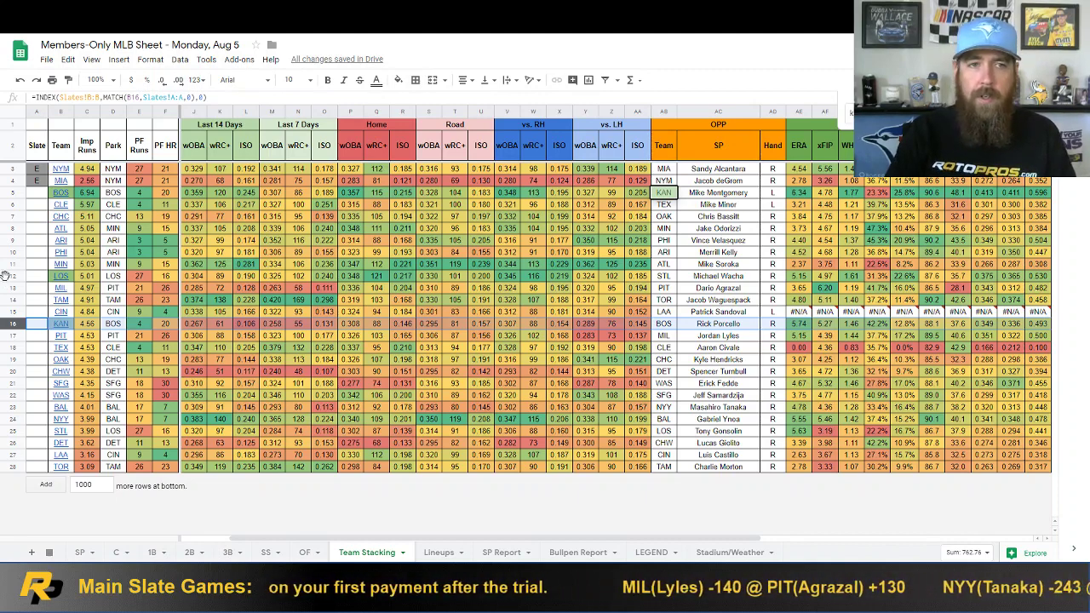
pyautogui.click(7, 276)
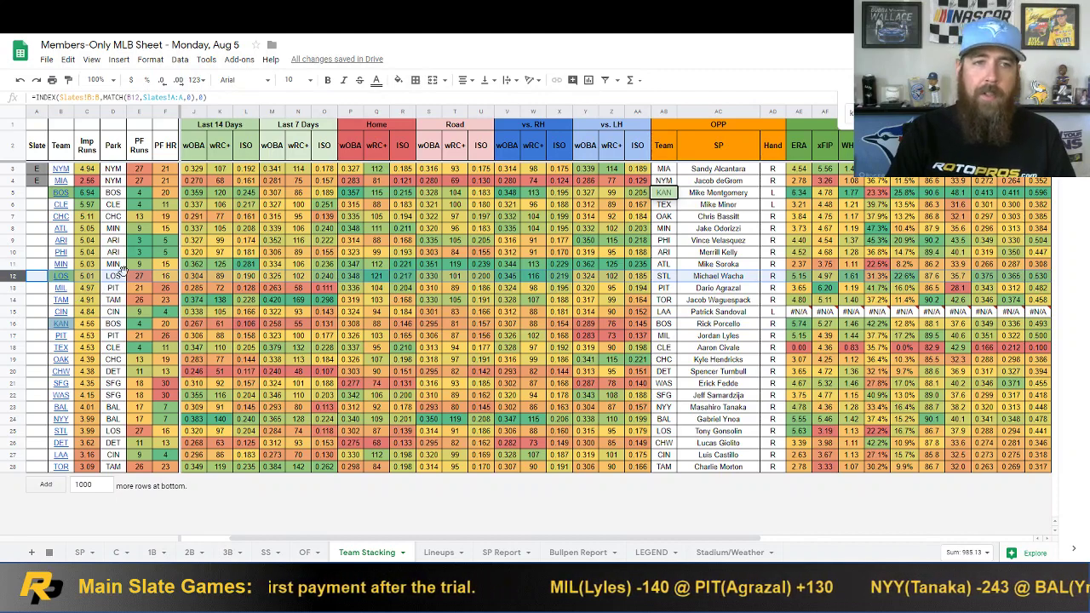